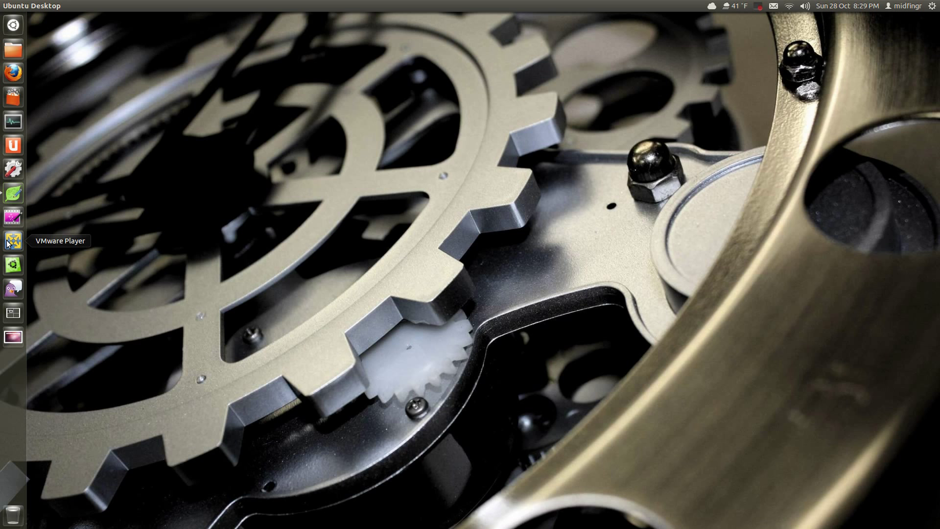
# Open the Windows XP Professional folder inside the vmware folder of the home directory
pyautogui.click(17, 54)
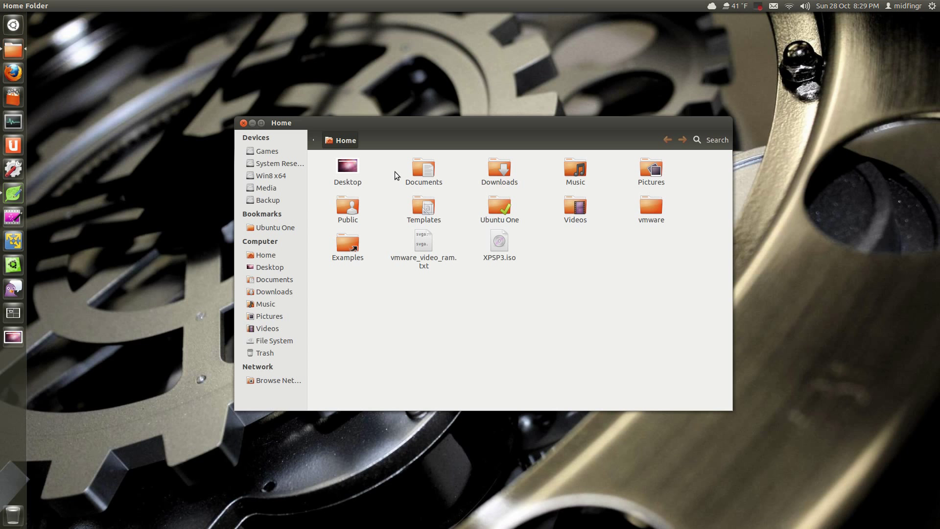
pyautogui.doubleClick(658, 214)
pyautogui.click(354, 188)
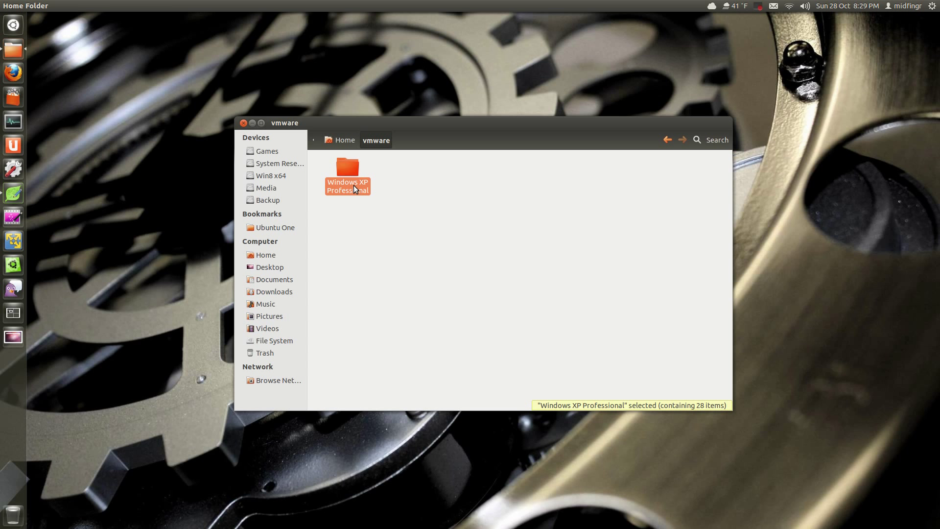
pyautogui.click(373, 240)
pyautogui.click(338, 183)
pyautogui.doubleClick(338, 180)
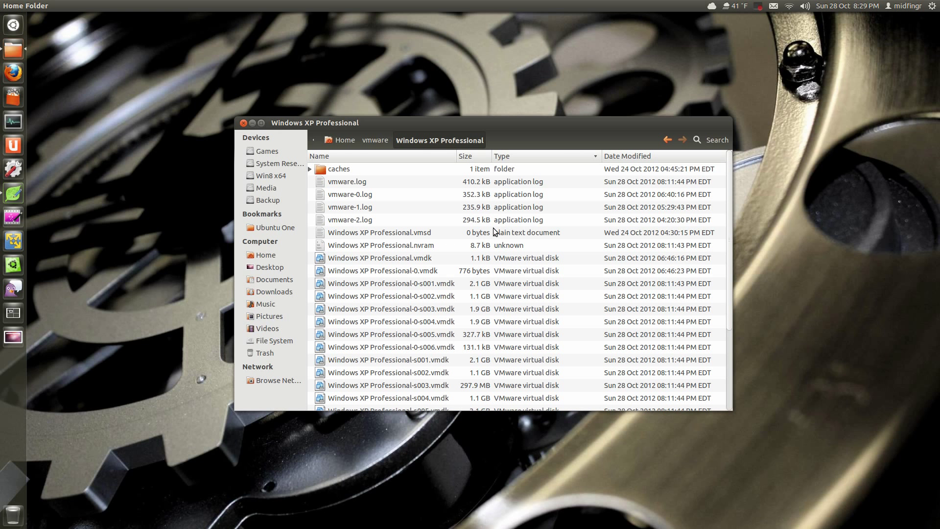
# Open the Windows XP Professional.vmx file with Leafpad
pyautogui.scroll(-4, 494, 231)
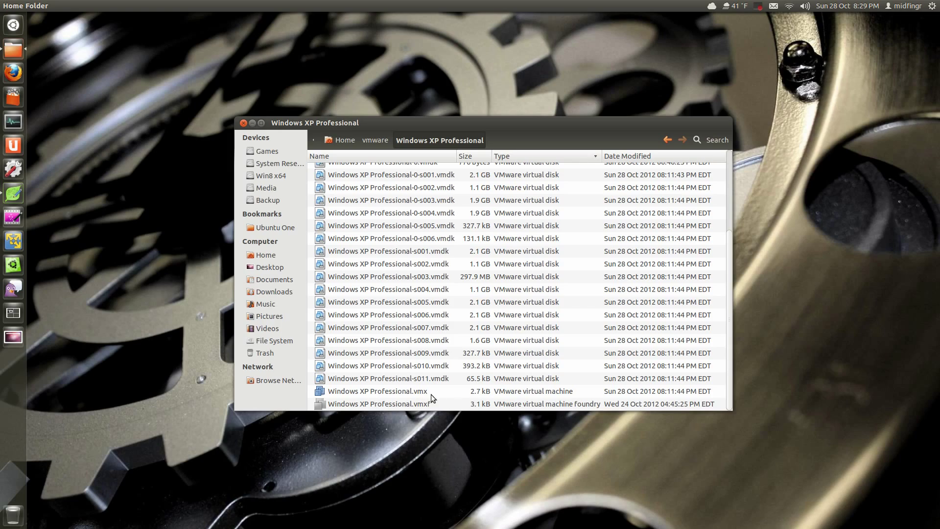
pyautogui.click(416, 391)
pyautogui.scroll(5, 407, 445)
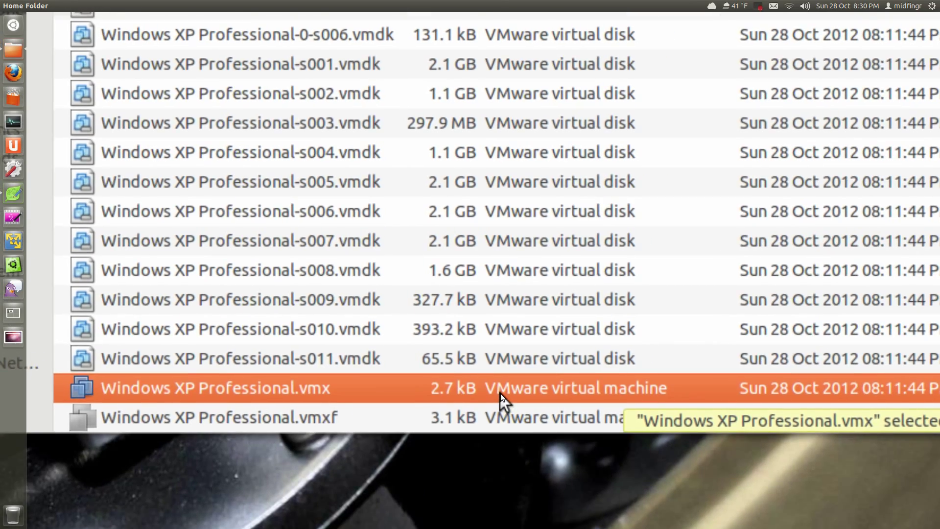
pyautogui.scroll(-5, 500, 392)
pyautogui.rightClick(500, 392)
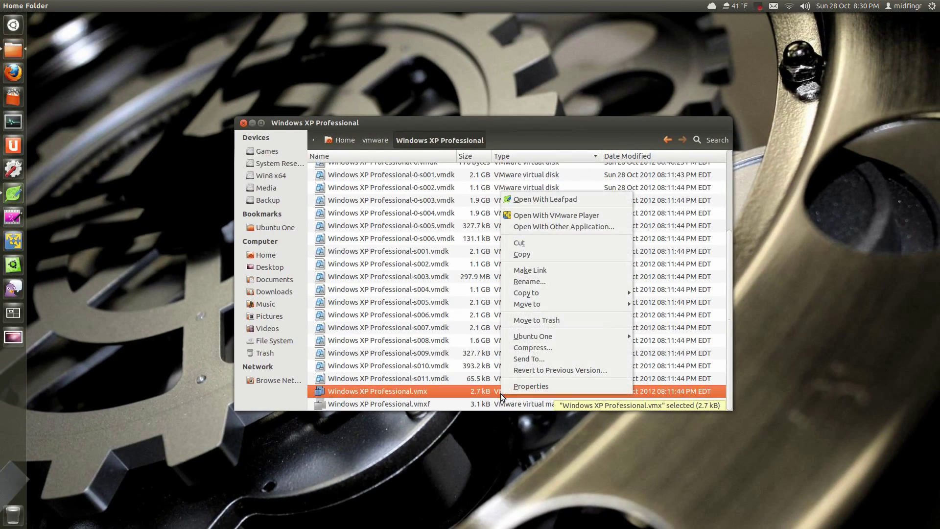
pyautogui.click(542, 198)
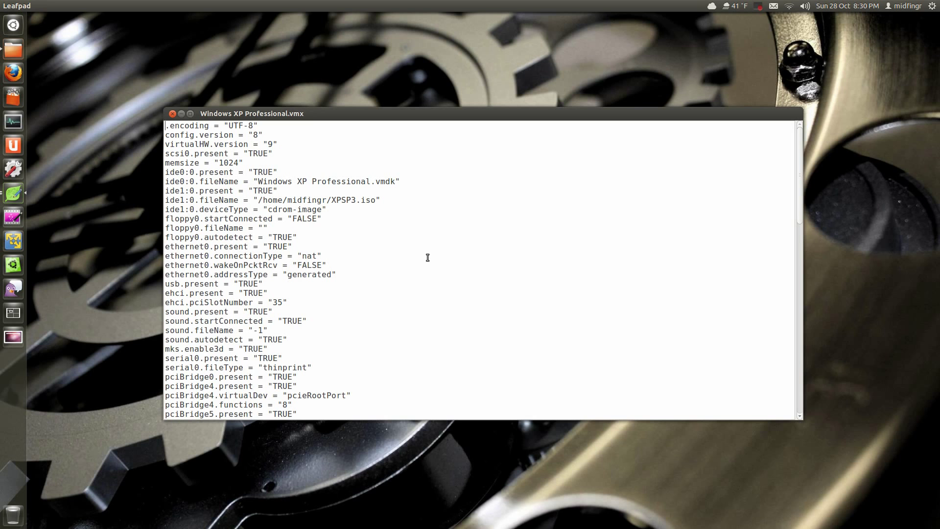
# Review the virtual machine's configuration entries down to the svga.vramSize line near the end of the file
pyautogui.scroll(-2, 466, 177)
pyautogui.scroll(-2, 485, 275)
pyautogui.scroll(5, 470, 254)
pyautogui.click(457, 187)
pyautogui.scroll(-20, 415, 244)
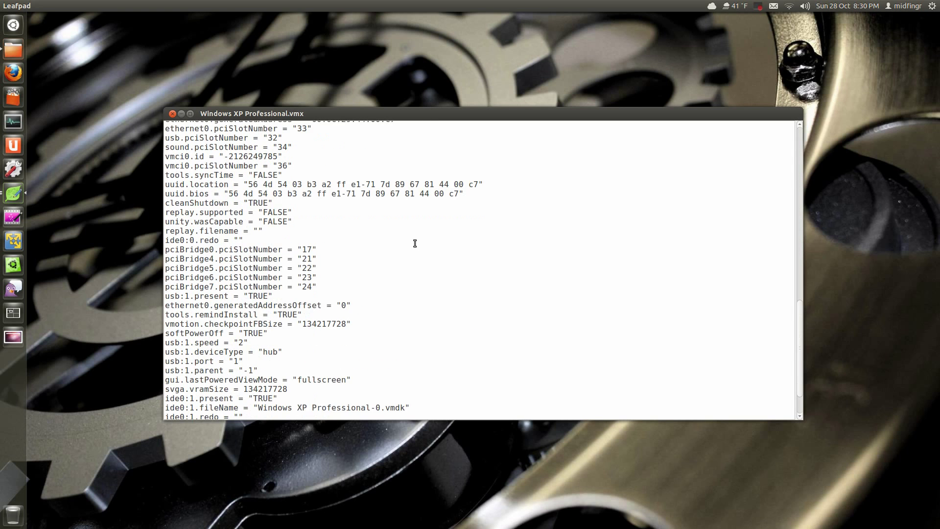
pyautogui.scroll(-2, 415, 243)
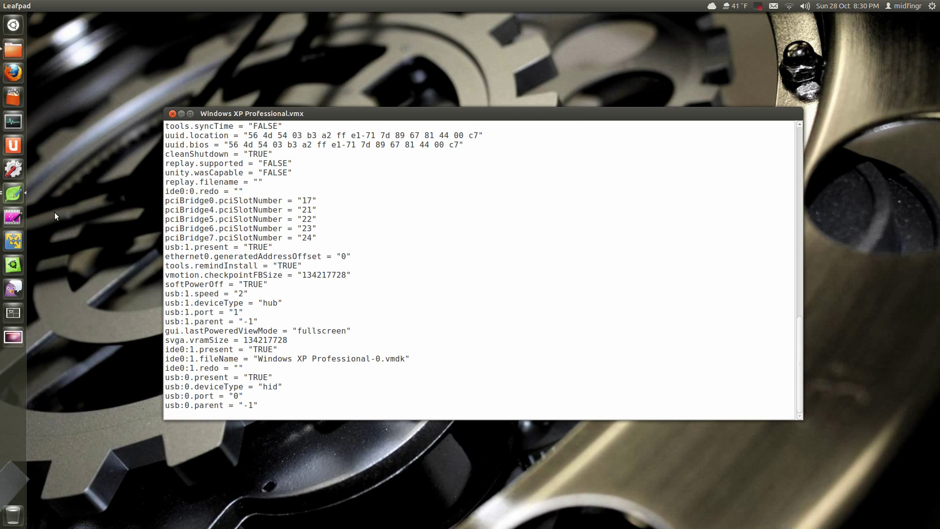
# Check the svga.vramSize values noted in vmware_video_ram.txt against the configuration file, and close both files
pyautogui.click(5, 194)
pyautogui.click(278, 244)
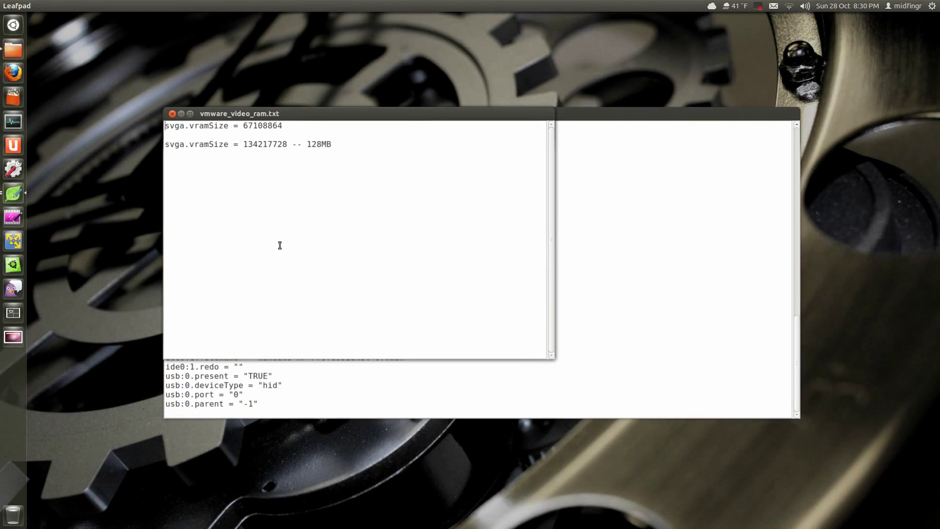
pyautogui.moveTo(372, 113); pyautogui.dragTo(551, 118)
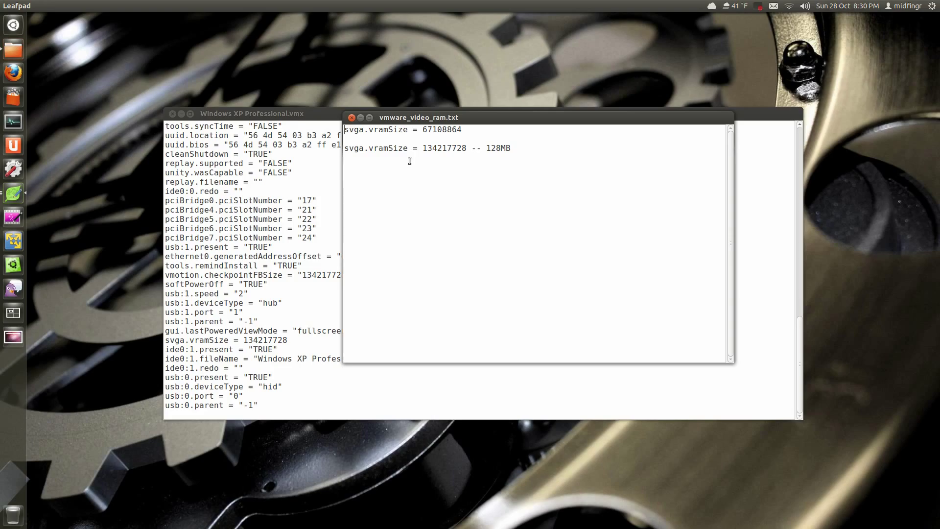
pyautogui.click(535, 145)
pyautogui.moveTo(423, 148); pyautogui.dragTo(475, 158)
pyautogui.click(474, 158)
pyautogui.click(351, 117)
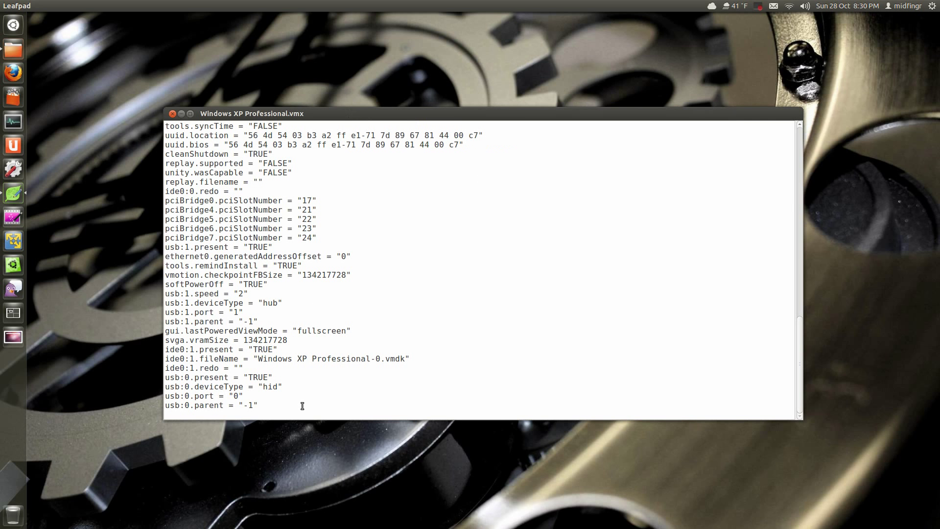
pyautogui.click(204, 412)
pyautogui.click(171, 114)
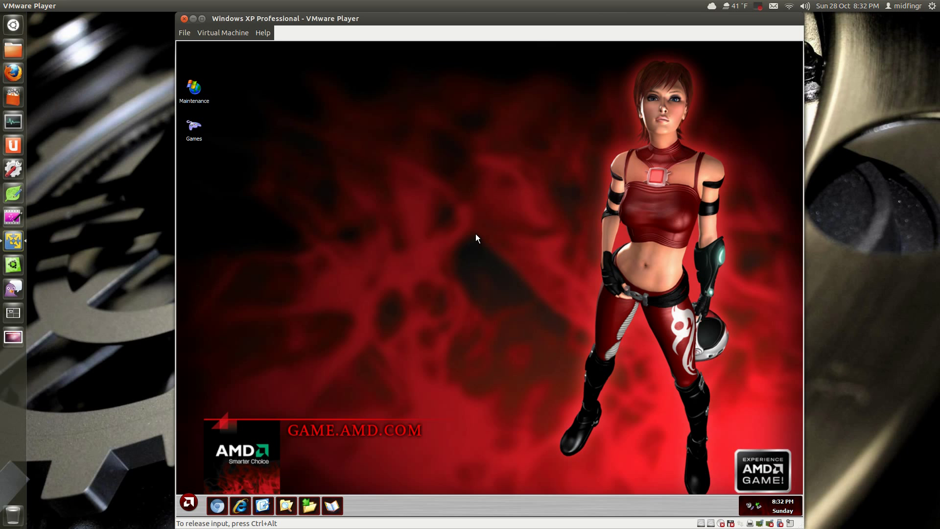
# Inspect the graphics adapter information in the Windows XP guest's advanced display settings
pyautogui.rightClick(476, 235)
pyautogui.click(510, 295)
pyautogui.click(342, 92)
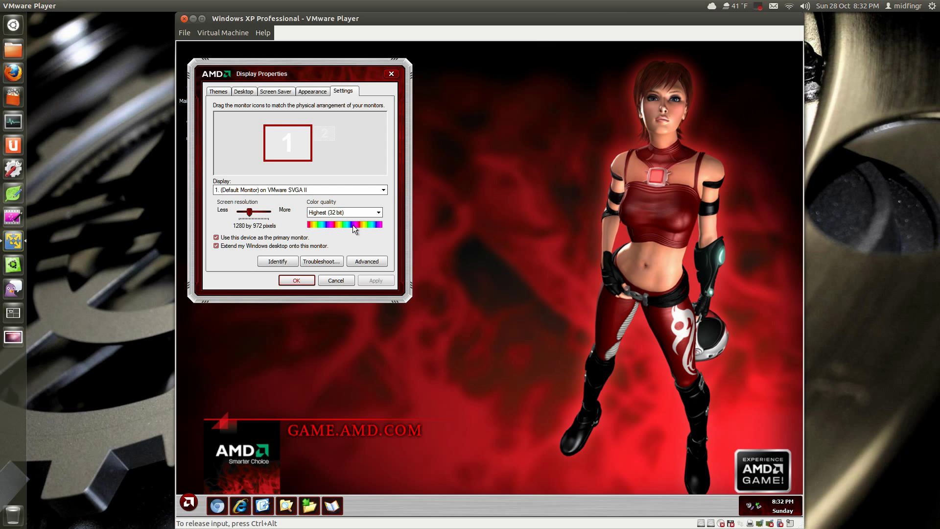
pyautogui.click(359, 260)
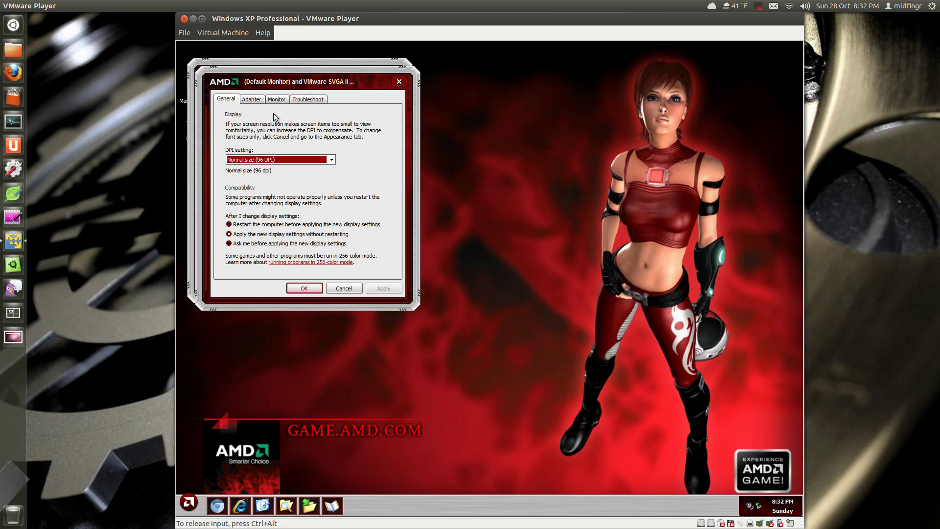
pyautogui.click(258, 101)
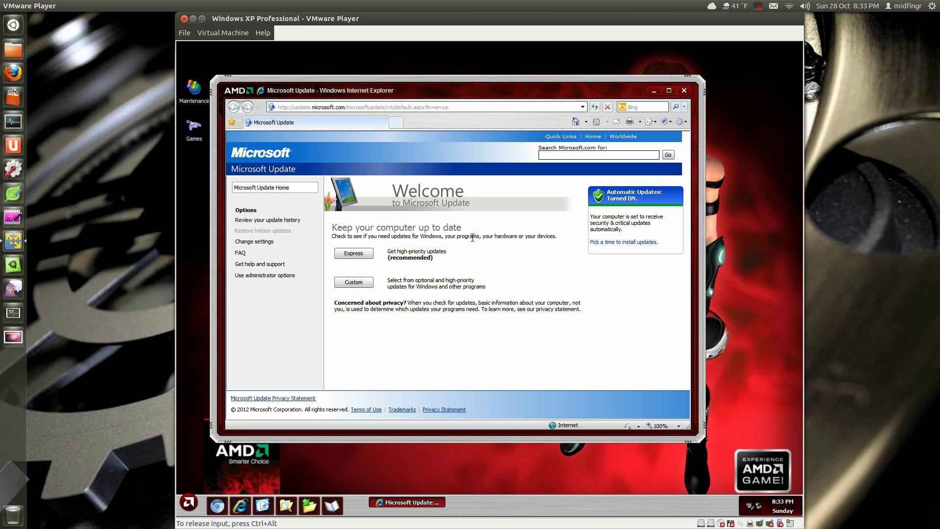
# Show the Microsoft Update and Windows Update entries among the installed programs, and close the Microsoft Update website window
pyautogui.click(191, 501)
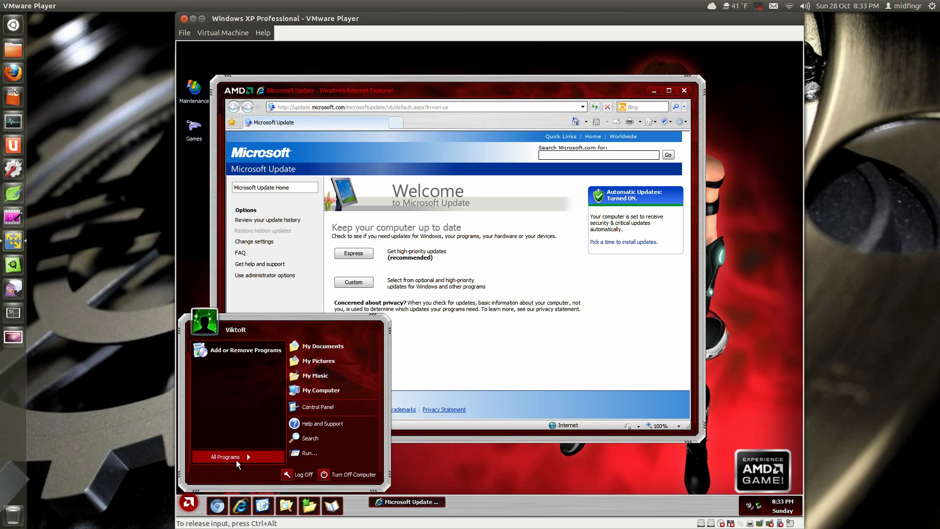
pyautogui.moveTo(236, 460)
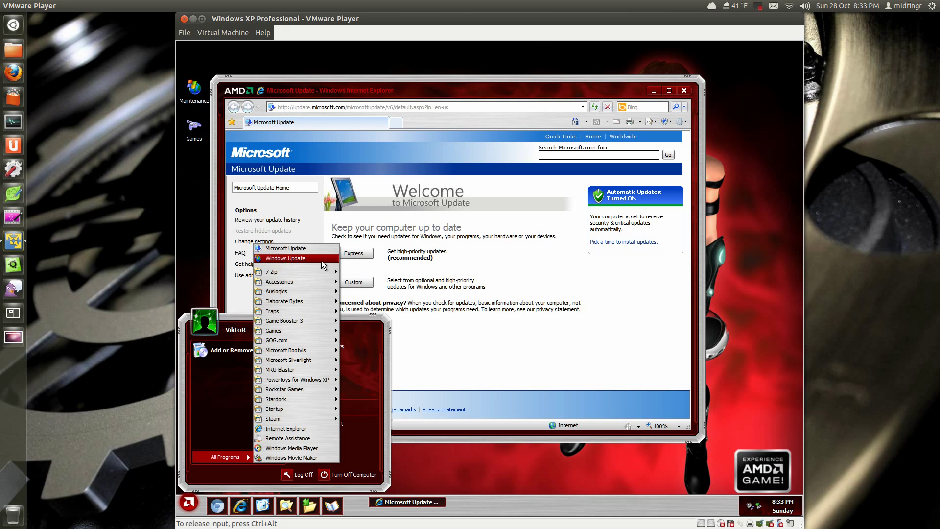
pyautogui.click(544, 266)
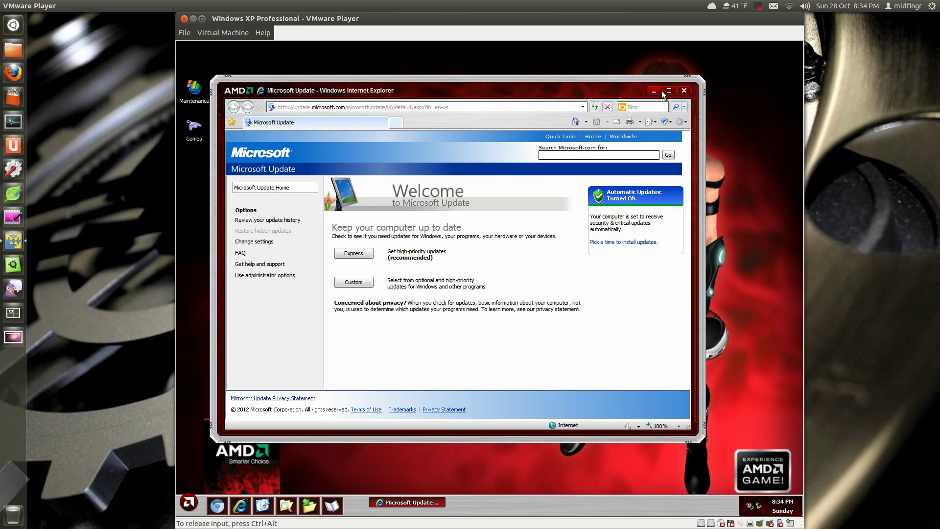
pyautogui.click(683, 91)
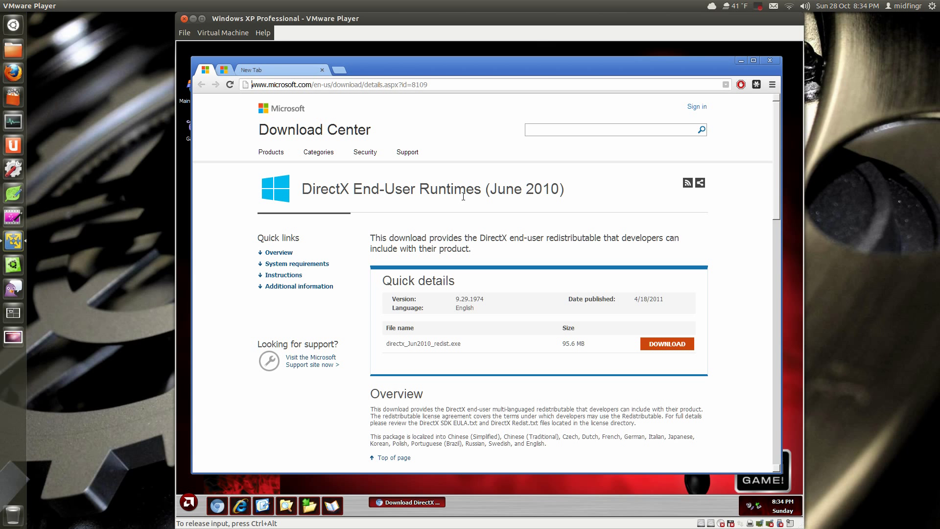
# Examine the DirectX End-User Runtimes (June 2010) download page, including its file name and size
pyautogui.moveTo(523, 196); pyautogui.dragTo(560, 196)
pyautogui.click(566, 262)
pyautogui.moveTo(562, 344); pyautogui.dragTo(596, 337)
pyautogui.click(596, 339)
pyautogui.moveTo(386, 343); pyautogui.dragTo(500, 342)
pyautogui.click(464, 345)
pyautogui.doubleClick(443, 344)
pyautogui.click(472, 348)
pyautogui.moveTo(382, 347); pyautogui.dragTo(501, 338)
pyautogui.click(499, 339)
# Examine the Microsoft Visual C++ 2010 Redistributable Package (x86) download page, and close the browser
pyautogui.click(227, 70)
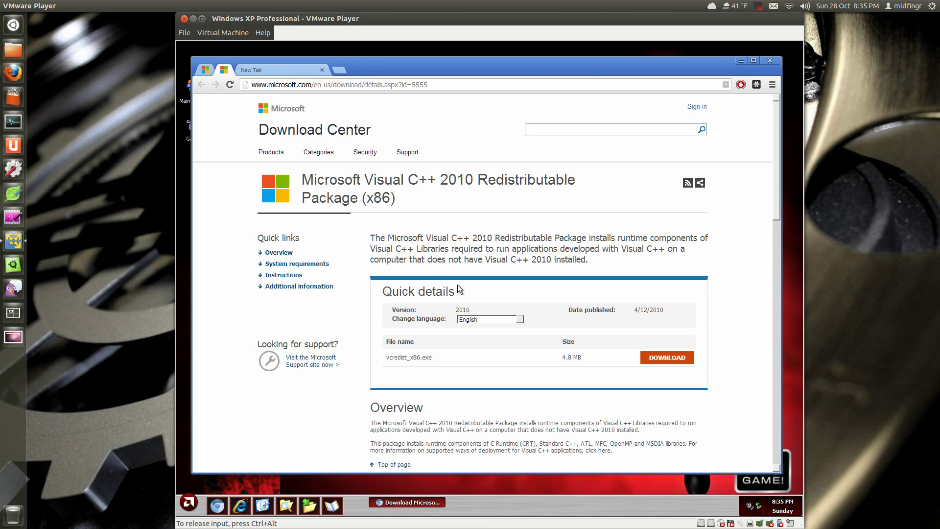
pyautogui.moveTo(561, 356); pyautogui.dragTo(585, 356)
pyautogui.doubleClick(567, 255)
pyautogui.click(605, 264)
pyautogui.moveTo(385, 238); pyautogui.dragTo(615, 265)
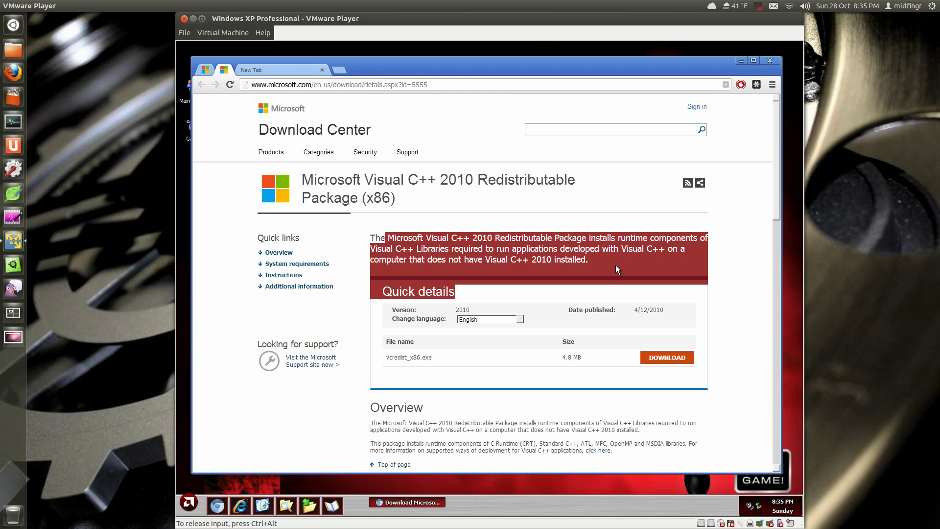
pyautogui.click(588, 251)
pyautogui.moveTo(428, 174); pyautogui.dragTo(585, 191)
pyautogui.hotkey('alt', 'F4')
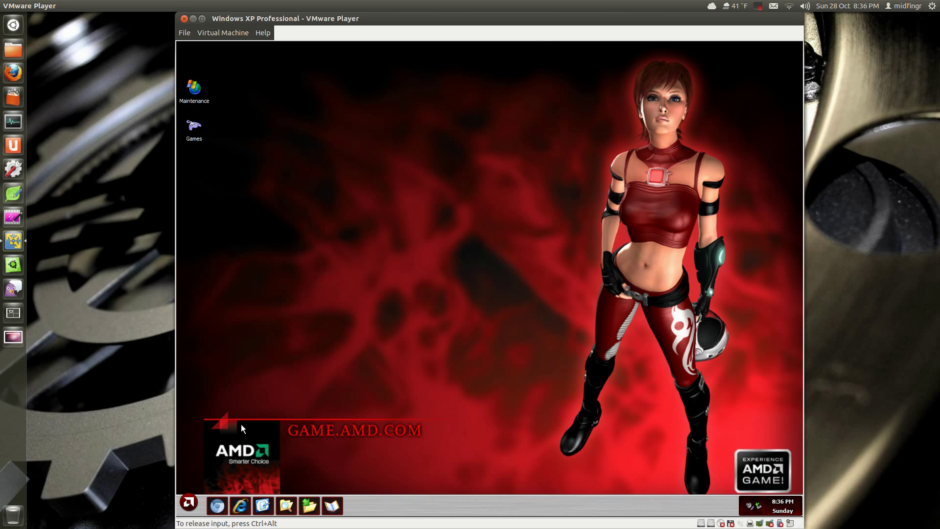
# Run dxdiag and review its system, DirectX files and display information
pyautogui.click(189, 502)
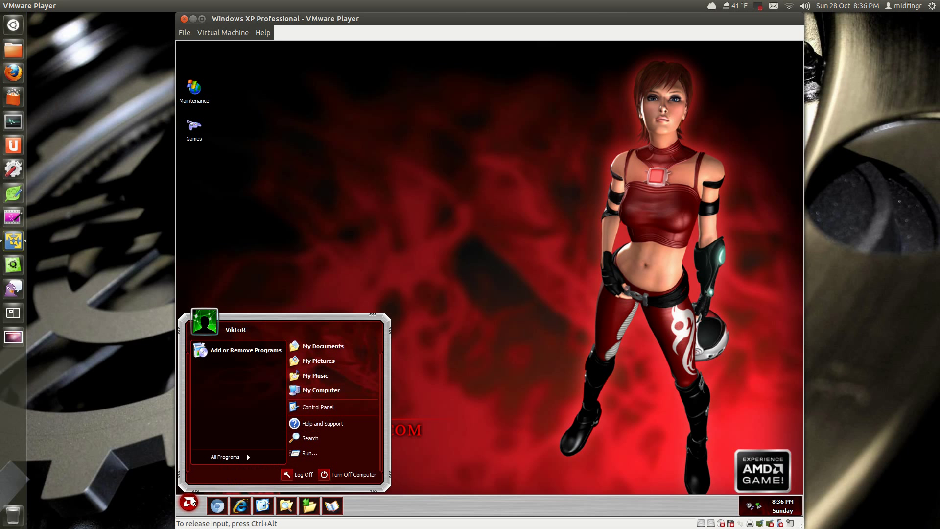
pyautogui.click(318, 452)
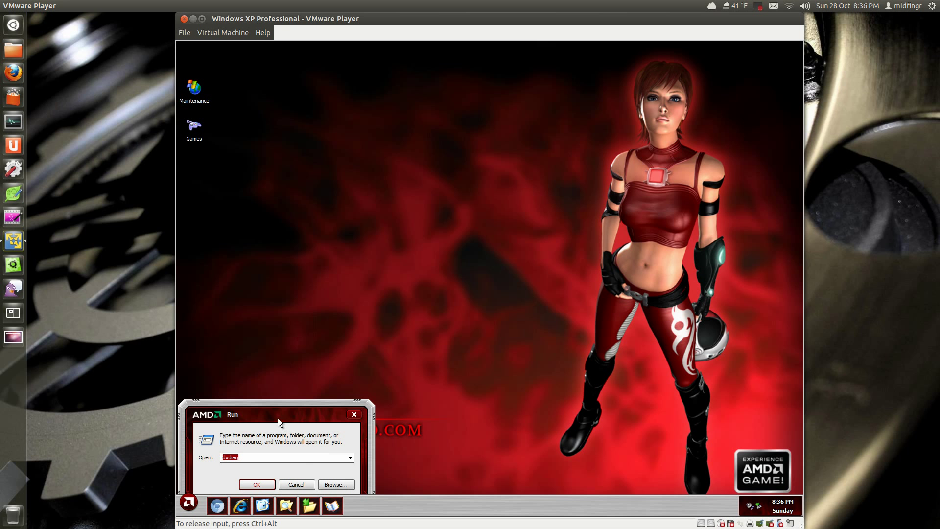
pyautogui.click(243, 457)
pyautogui.click(264, 485)
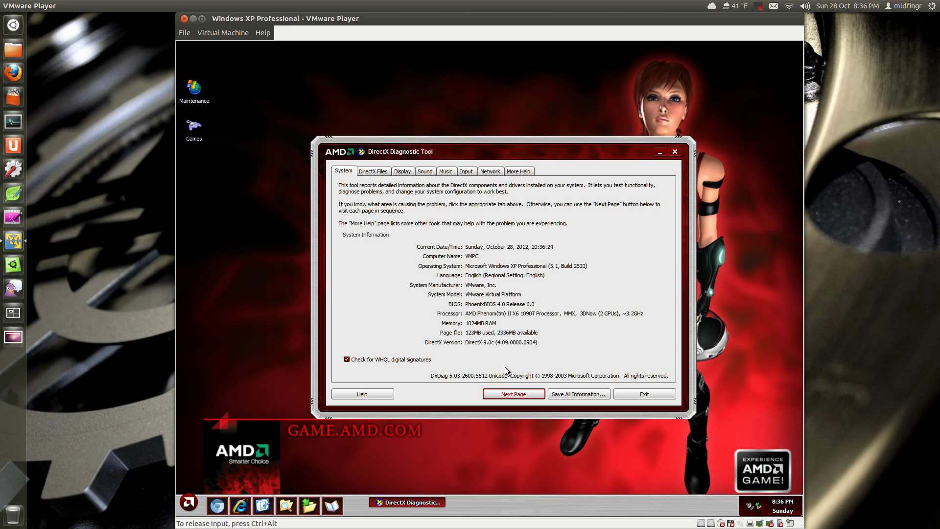
pyautogui.click(386, 172)
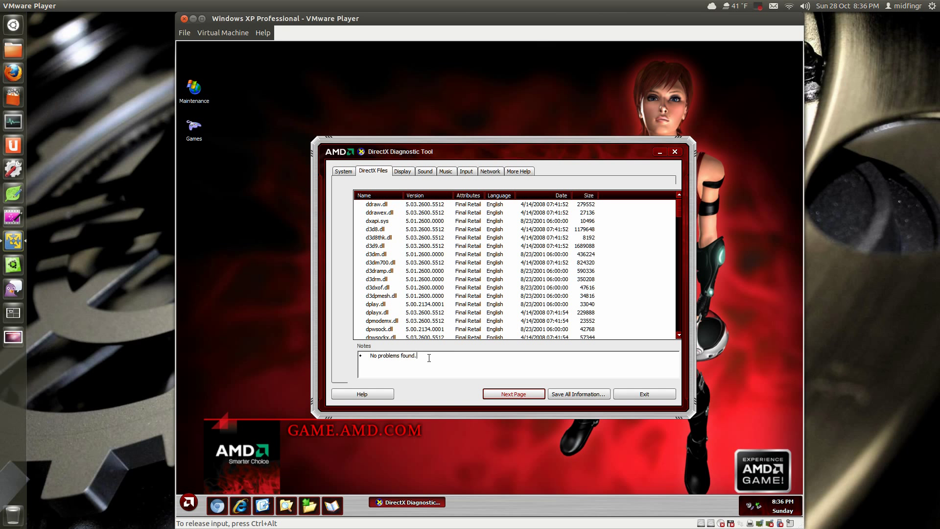
pyautogui.click(404, 171)
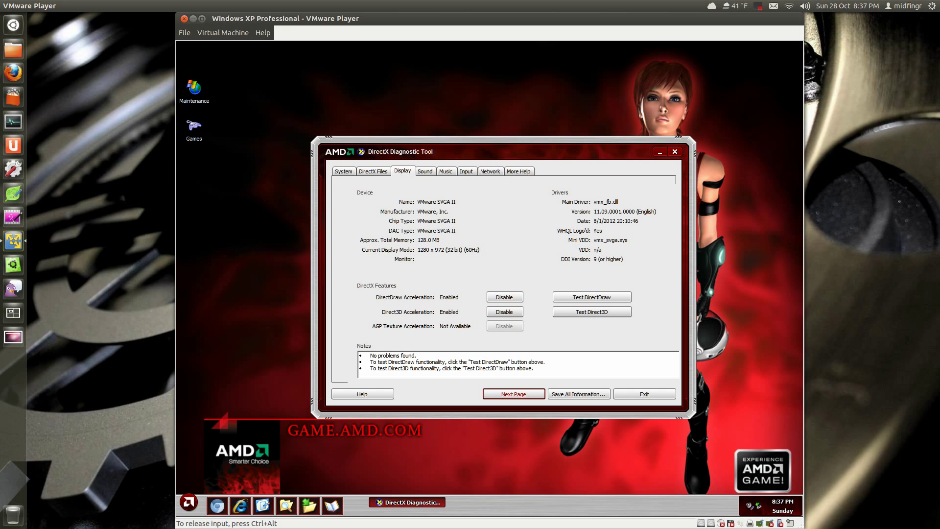
# Run the DirectDraw test on the display device, confirming that the bouncing white box was seen
pyautogui.click(583, 298)
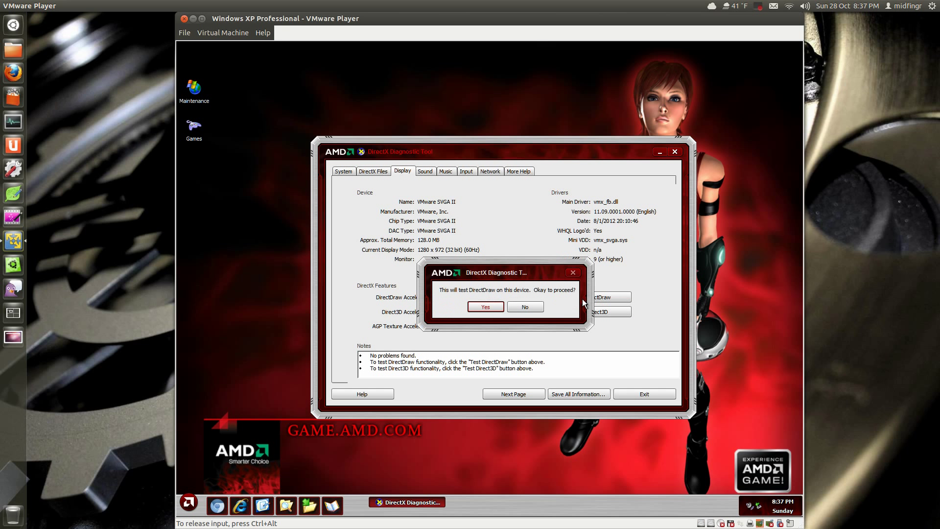
pyautogui.click(484, 307)
pyautogui.click(486, 307)
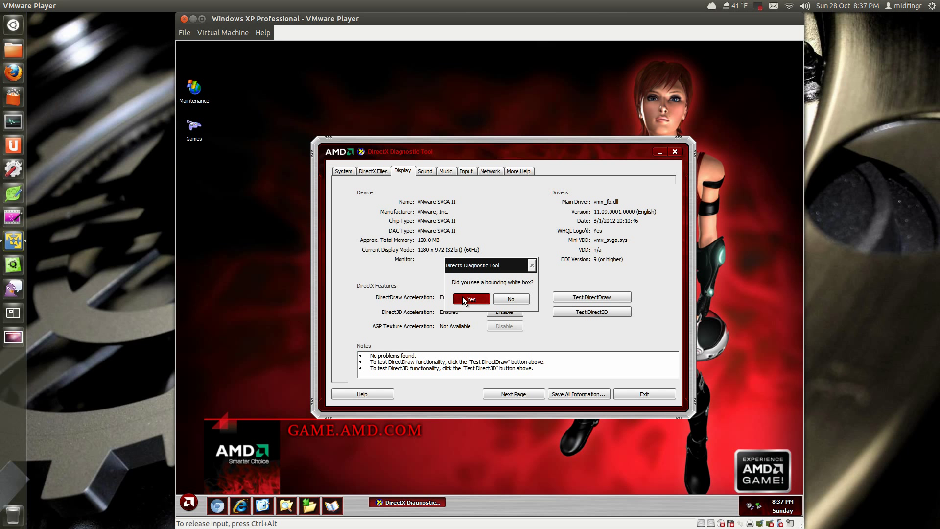
pyautogui.click(465, 300)
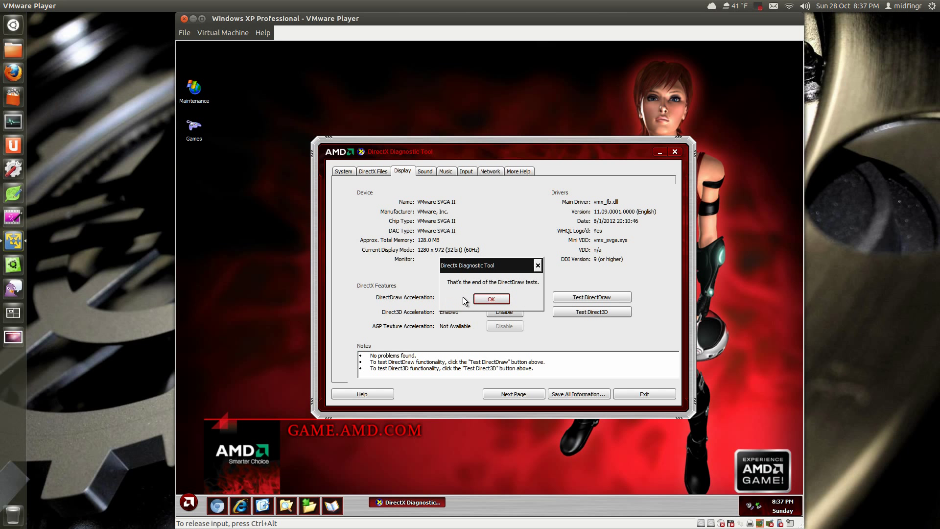
pyautogui.click(492, 299)
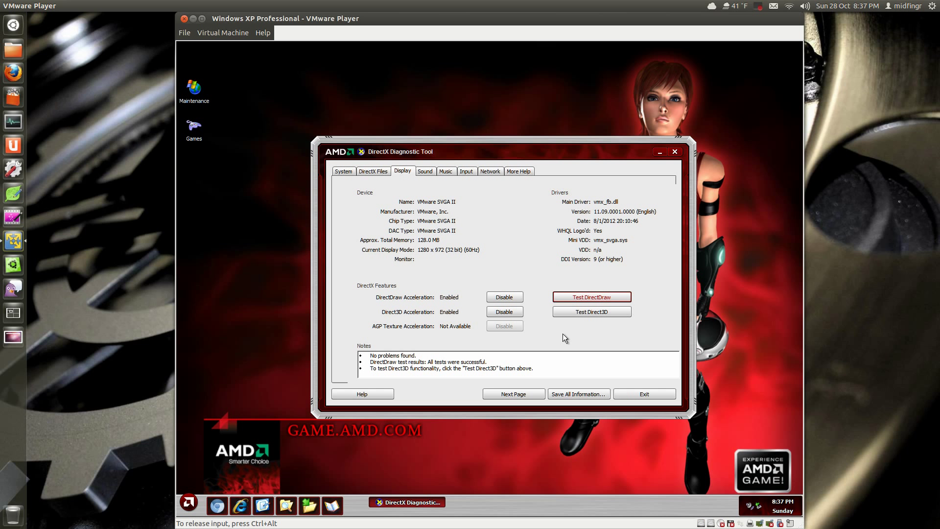
# Start the Direct3D test on the display device and proceed with the hardware-accelerated Direct3D 7 interfaces
pyautogui.click(584, 312)
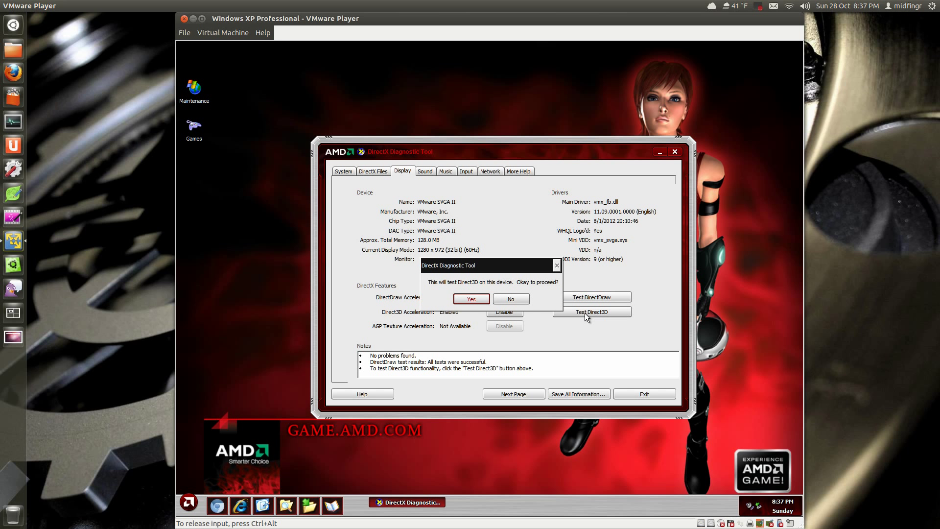
pyautogui.click(459, 302)
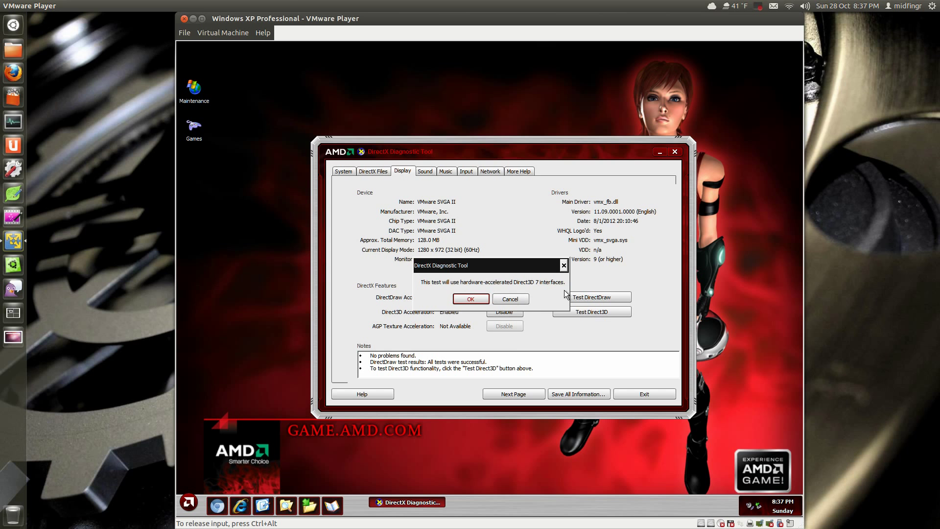
pyautogui.click(470, 299)
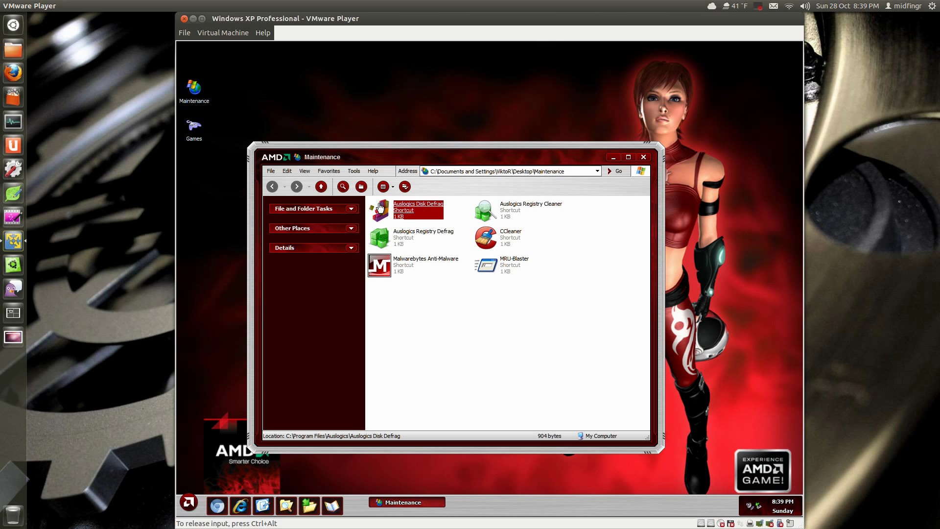
# Look over the disk, registry, cleaning and anti-malware shortcuts in the Maintenance folder, and close the folder
pyautogui.click(560, 282)
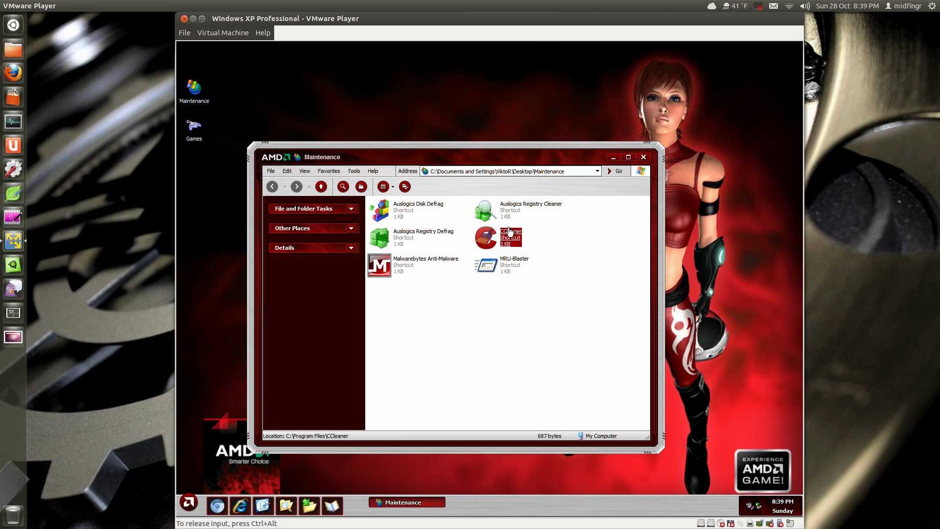
pyautogui.click(570, 310)
pyautogui.moveTo(548, 211)
pyautogui.click(571, 271)
pyautogui.moveTo(406, 240)
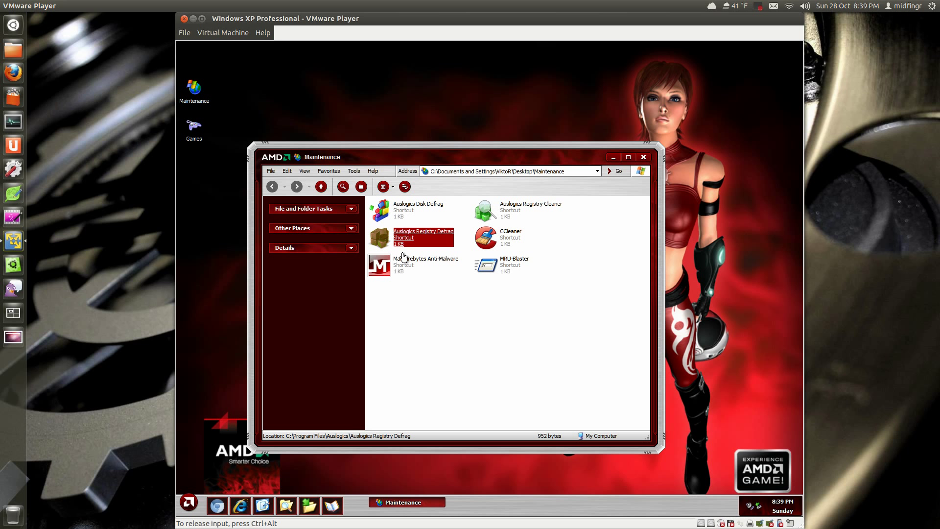
pyautogui.click(453, 303)
pyautogui.moveTo(514, 244)
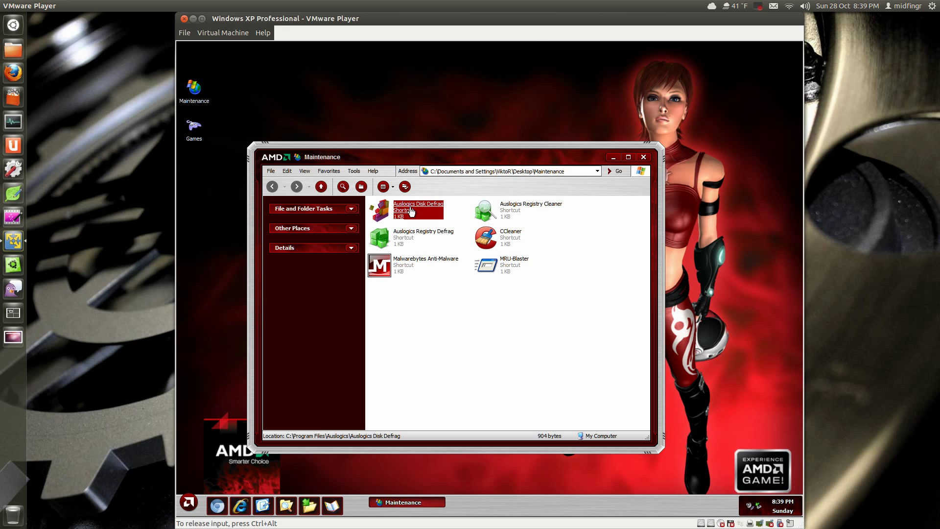
pyautogui.click(444, 307)
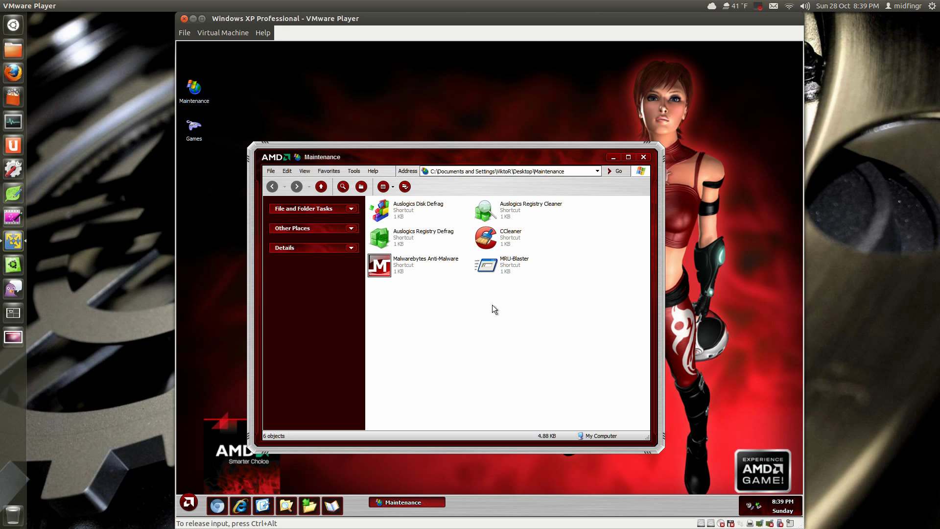
pyautogui.click(639, 157)
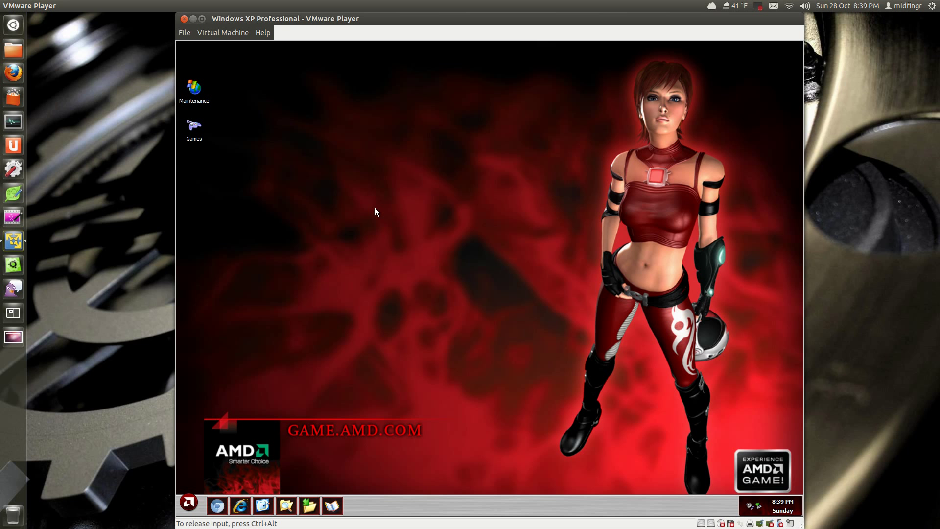
# Open the Games folder on the Windows XP desktop and launch Second Sight
pyautogui.click(204, 136)
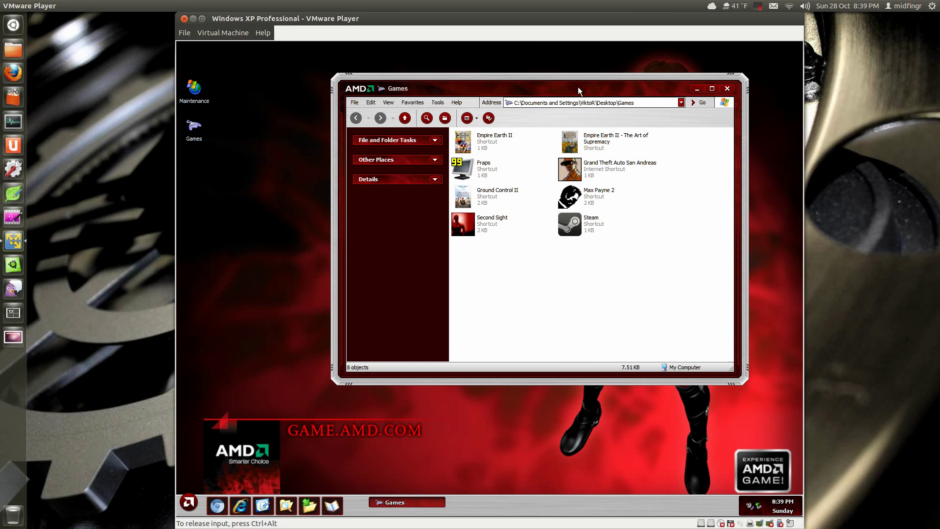
pyautogui.moveTo(569, 83); pyautogui.dragTo(519, 86)
pyautogui.moveTo(440, 225)
pyautogui.press('Return')
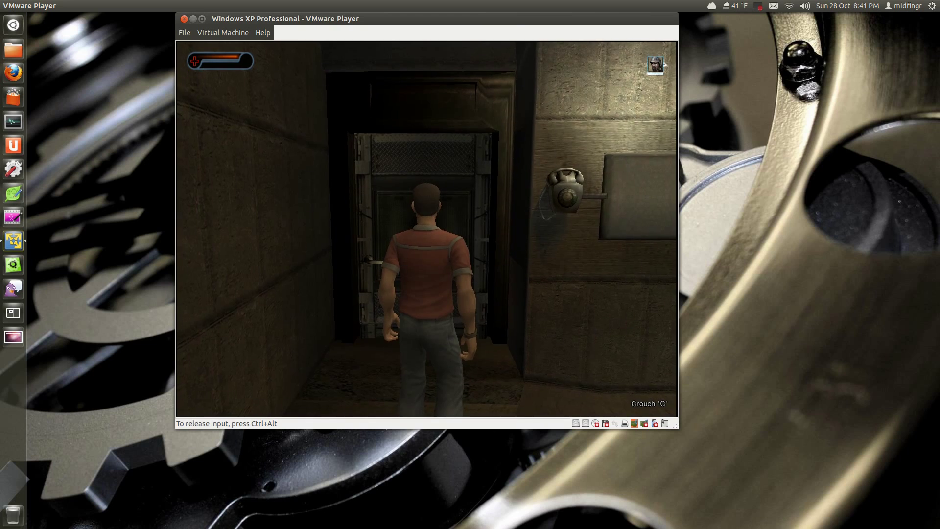
# Test Second Sight by moving the character around in front of the metal door and the wall phone
pyautogui.press('Right')
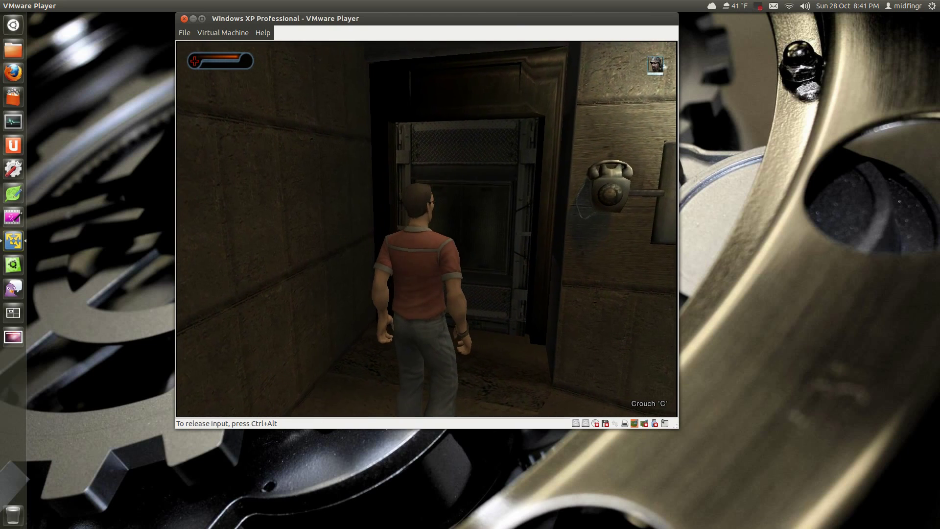
pyautogui.press('Left')
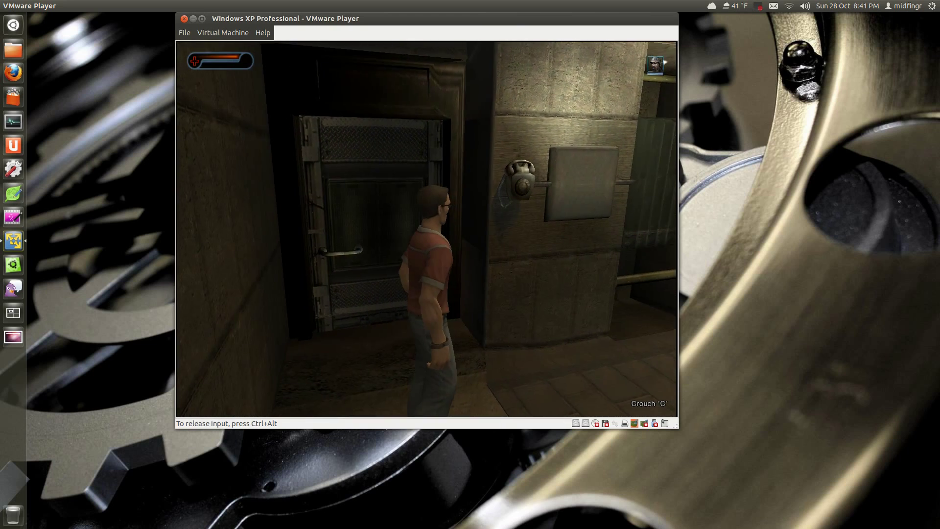
pyautogui.press('Up')
pyautogui.press('Down')
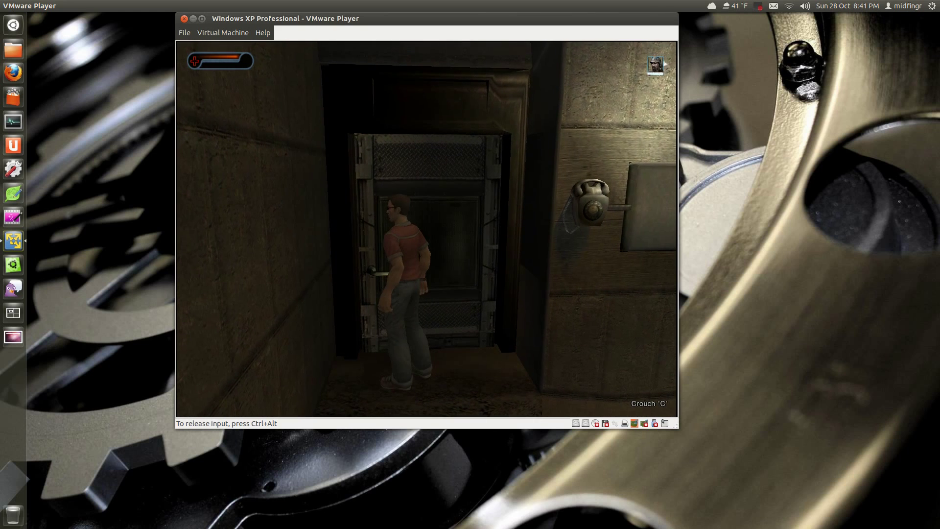
pyautogui.press('Up')
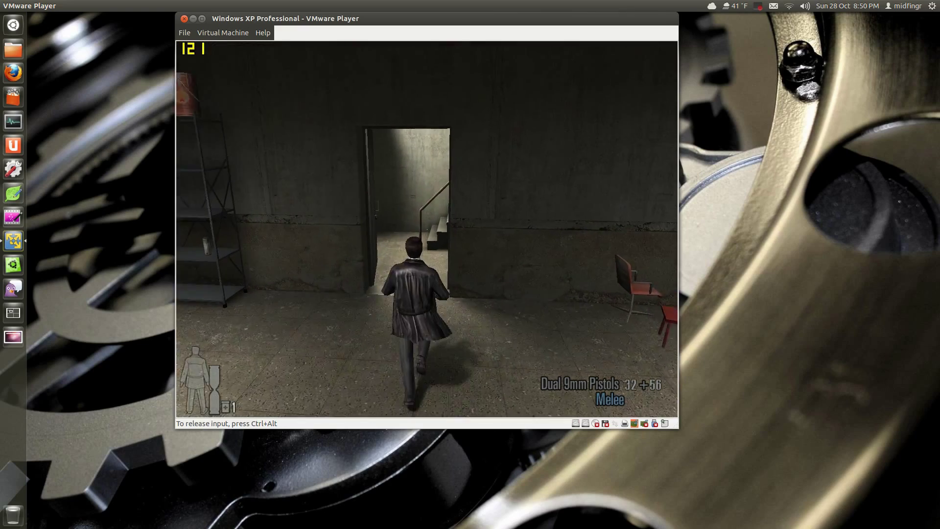
# Climb the concrete stairwell in Max Payne 2 and shoot at the enemies on the upper landing with the dual 9mm pistols
pyautogui.press('w')
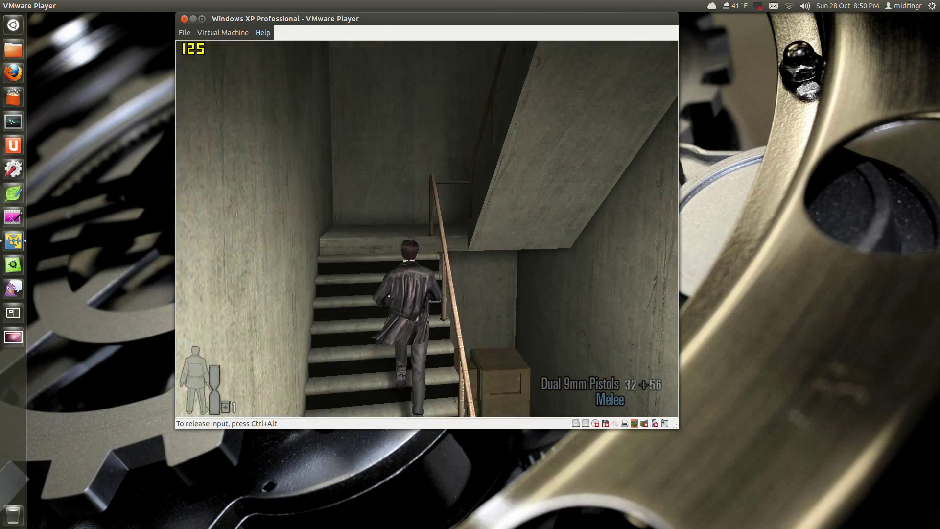
pyautogui.press('w')
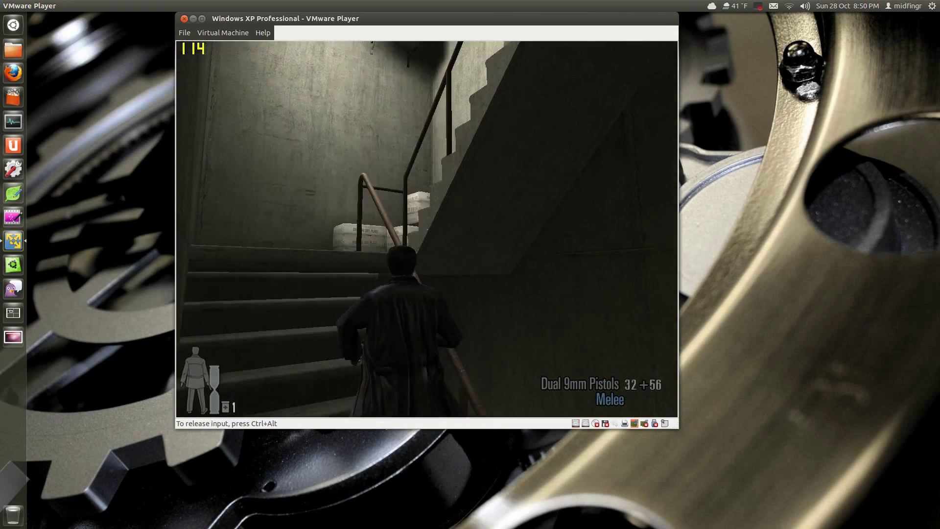
pyautogui.press('w')
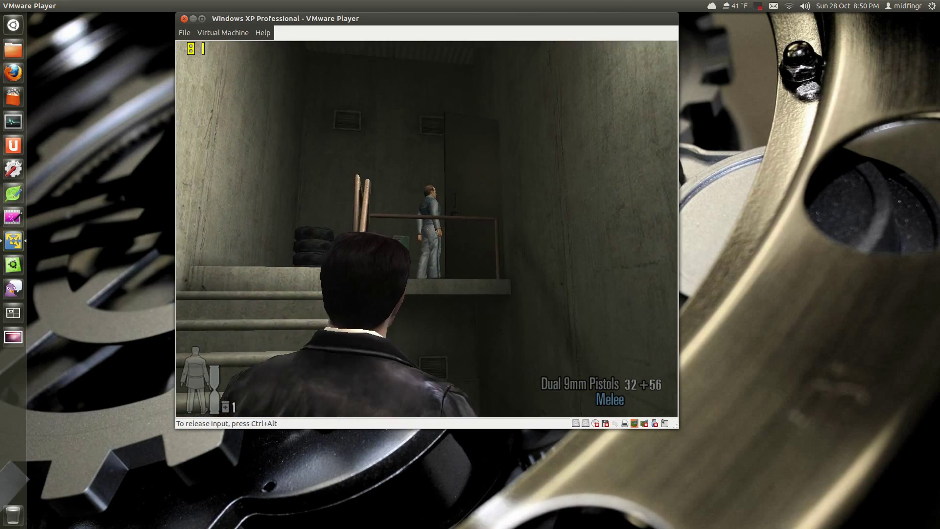
pyautogui.press('w')
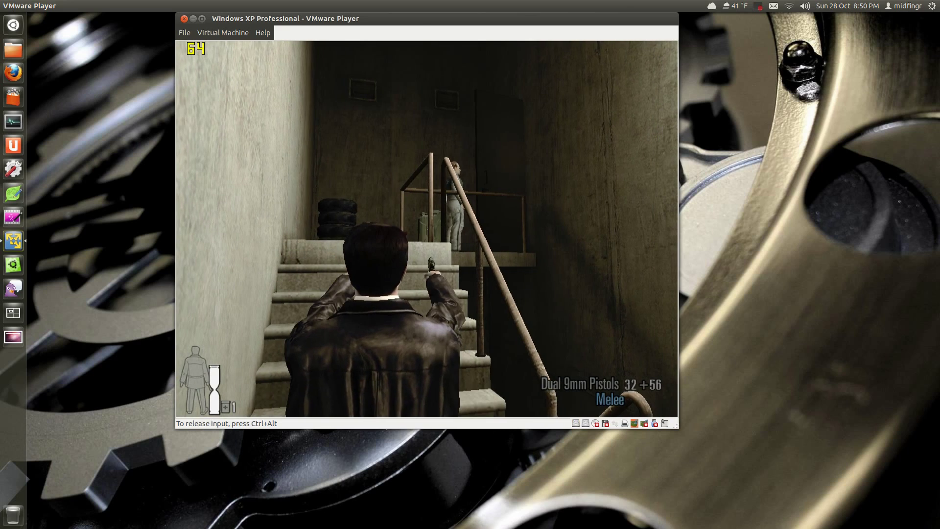
pyautogui.press('w')
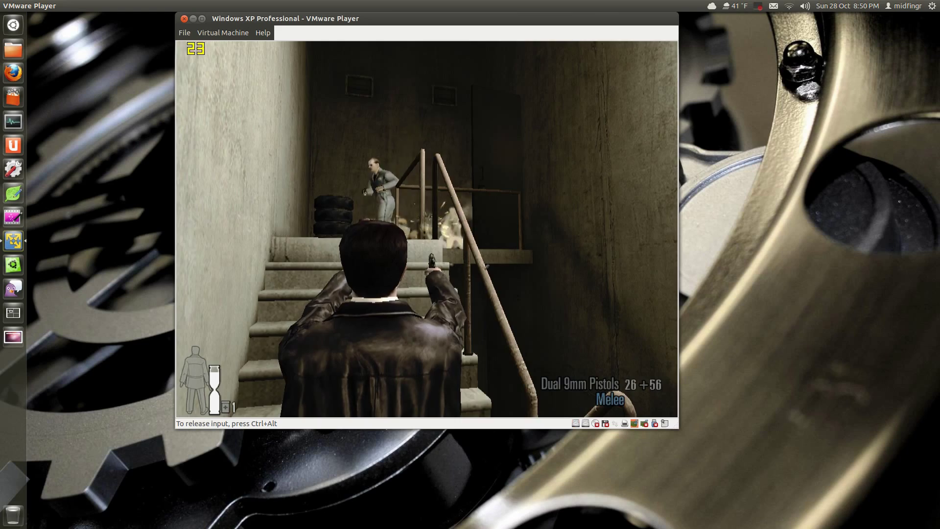
pyautogui.press('w')
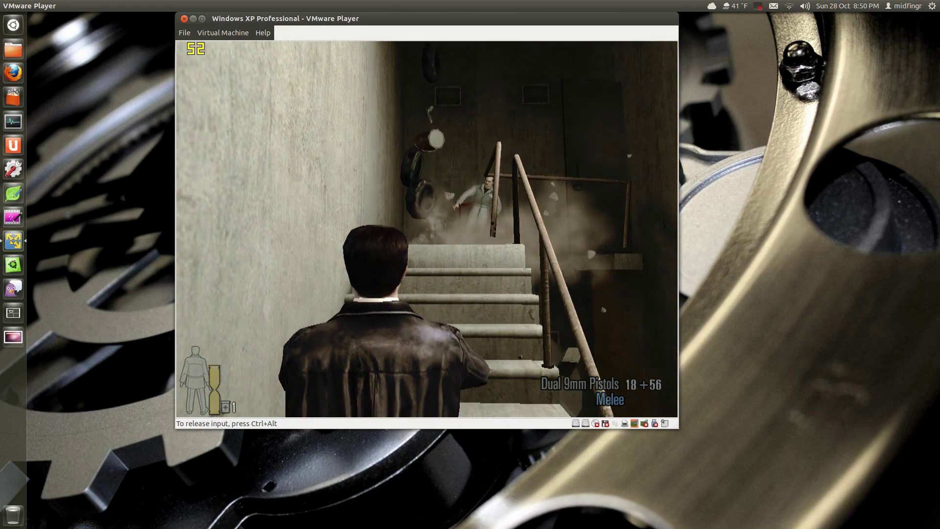
pyautogui.press('w')
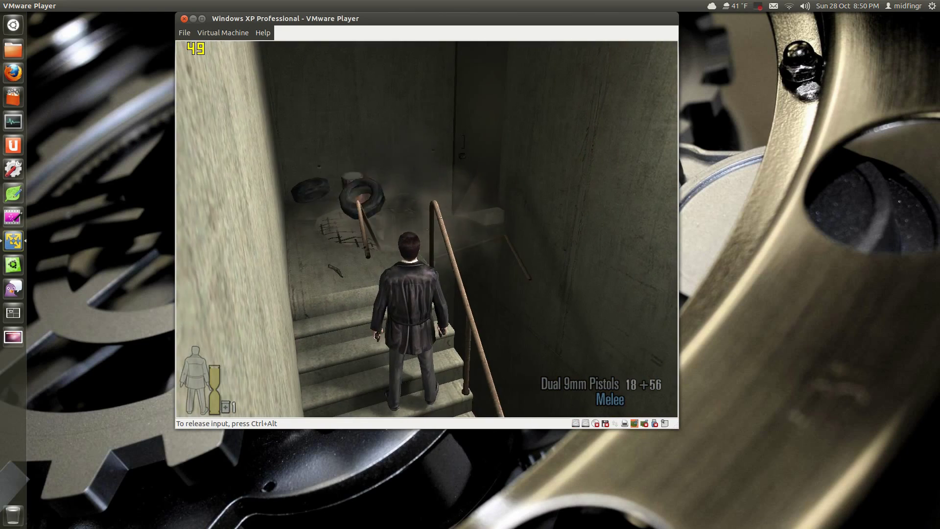
# Cross the upper landing, picking up the 9mm pistol, to the room behind the door, and quit Max Payne 2
pyautogui.press('w')
pyautogui.press('w')
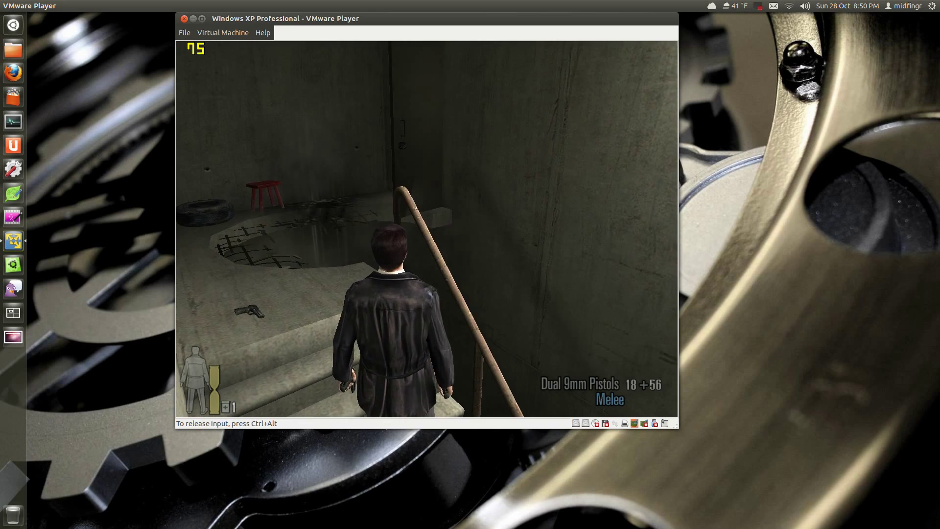
pyautogui.press('w')
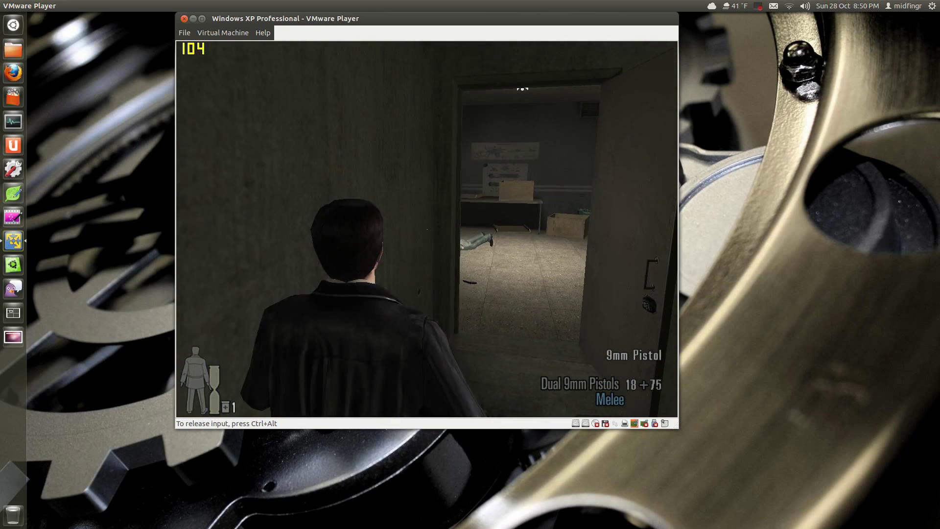
pyautogui.press('w')
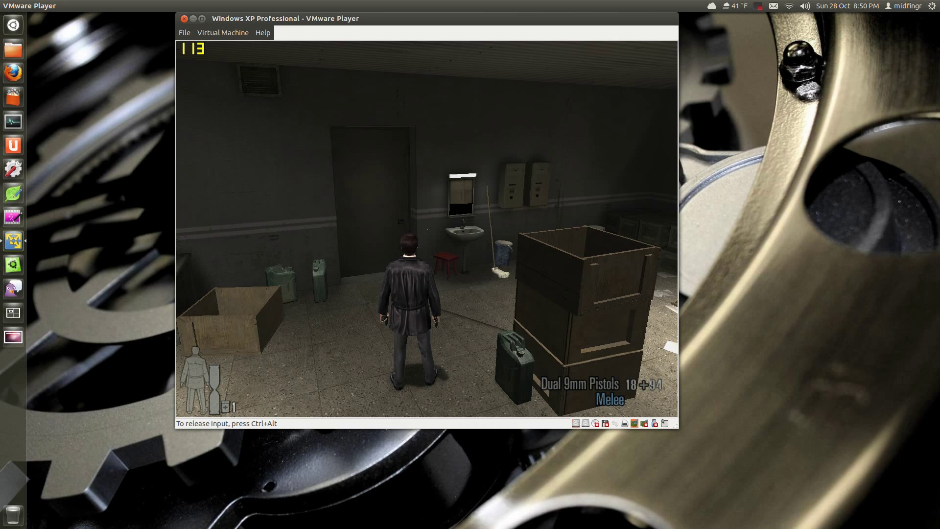
pyautogui.hotkey('alt', 'F4')
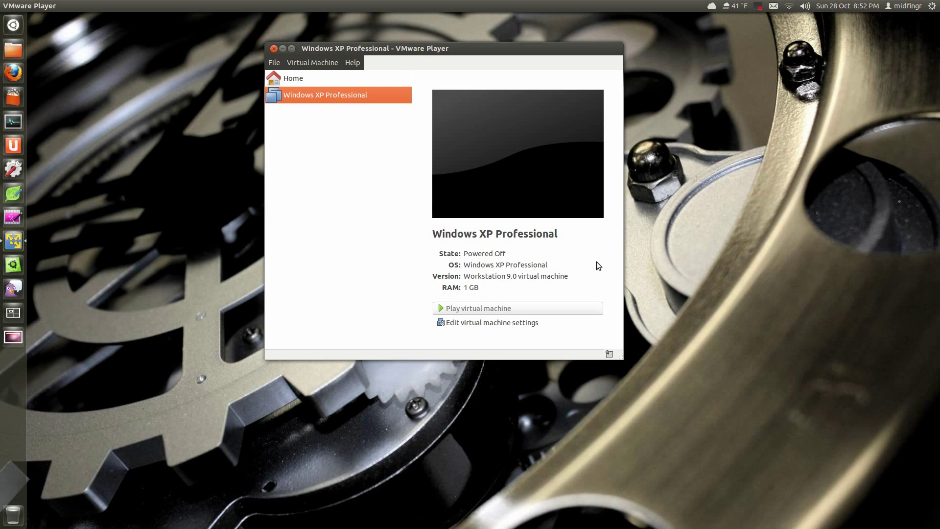
# Defragment the 20 GB Hard Disk (IDE) from the Windows XP Professional virtual machine's settings
pyautogui.click(310, 63)
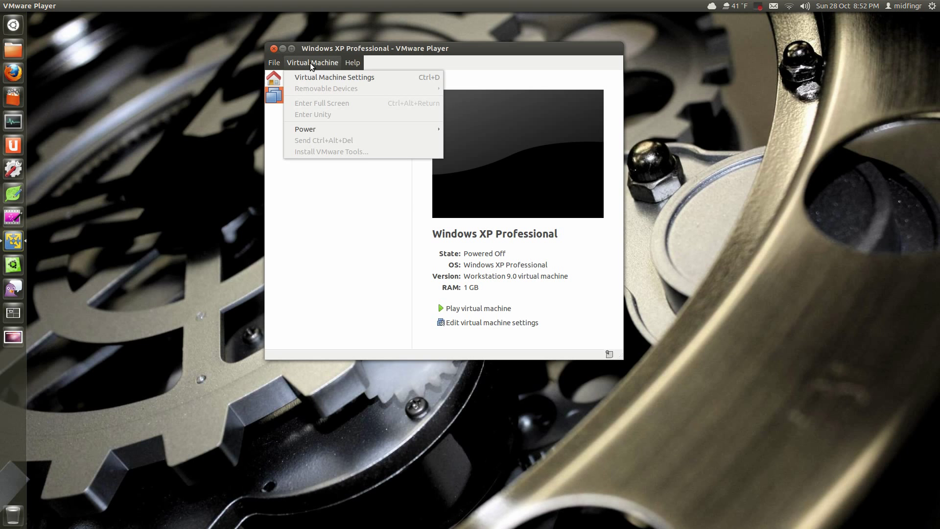
pyautogui.click(318, 73)
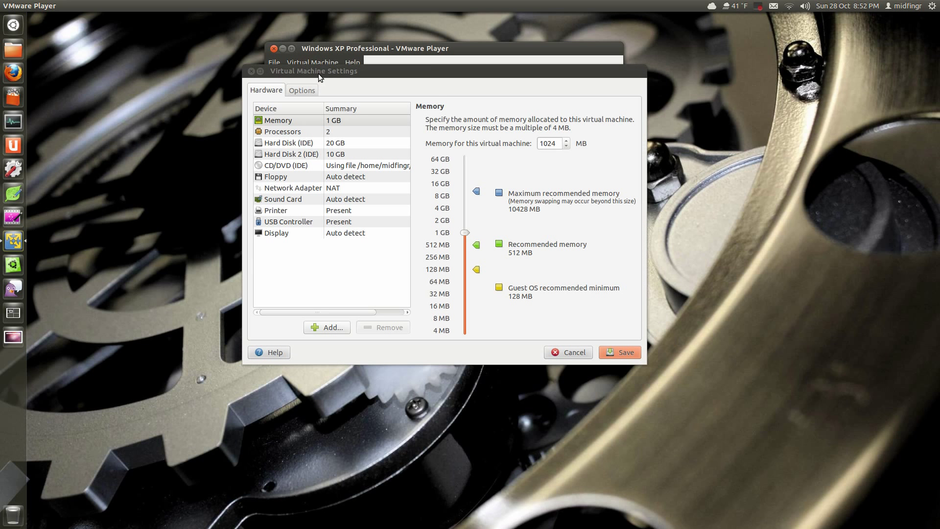
pyautogui.click(302, 143)
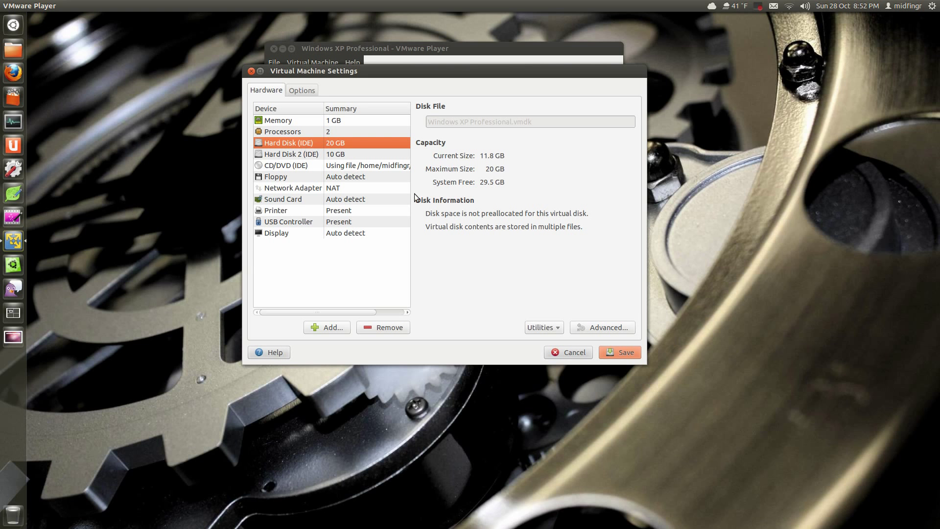
pyautogui.click(552, 328)
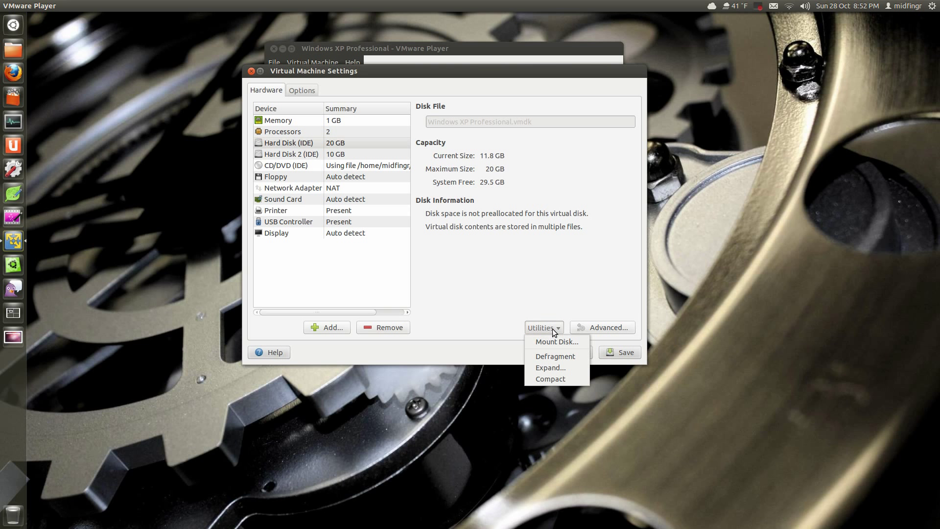
pyautogui.click(573, 358)
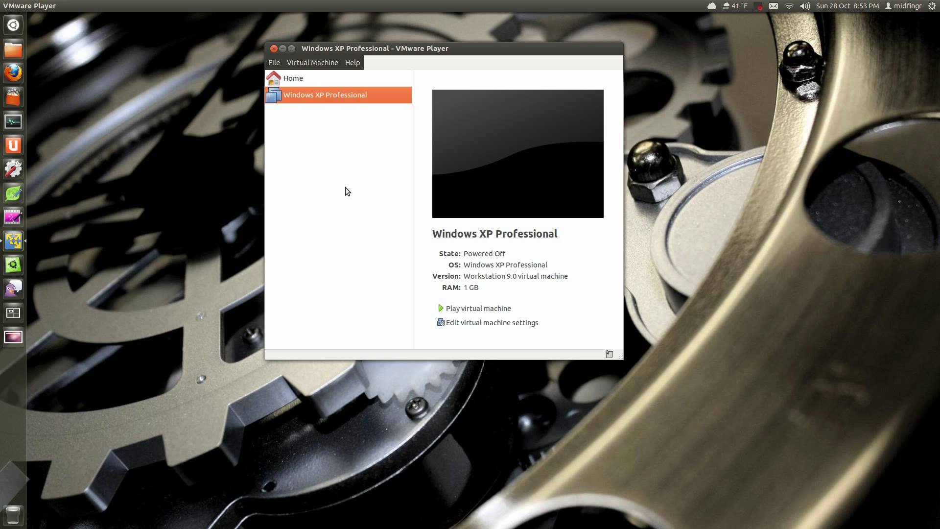
pyautogui.click(744, 65)
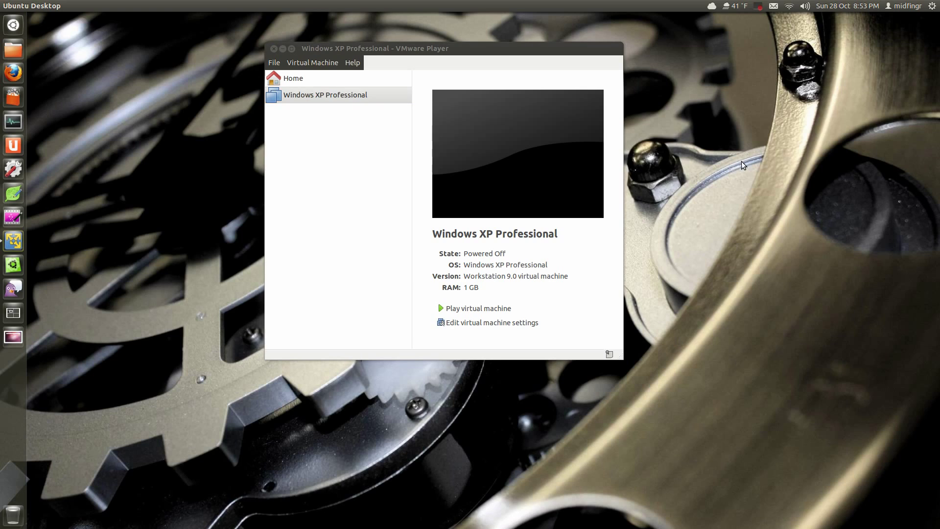
pyautogui.click(534, 79)
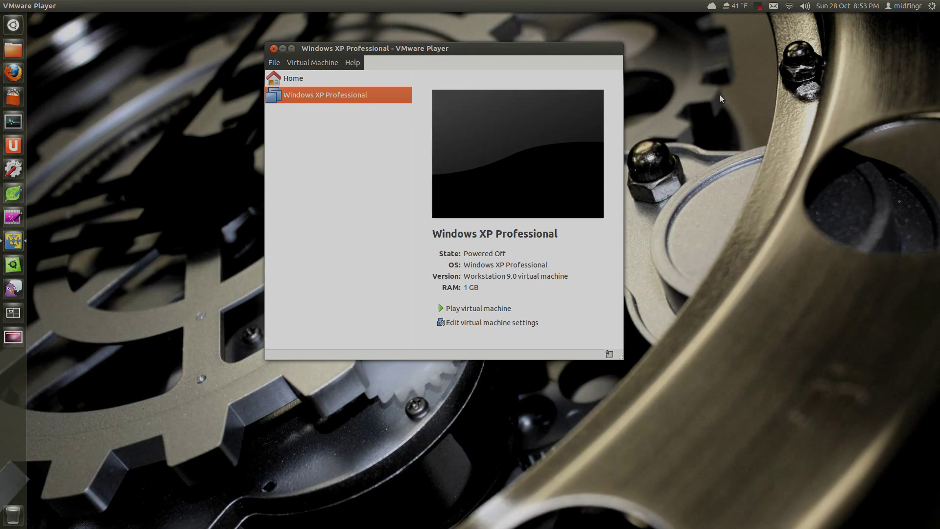